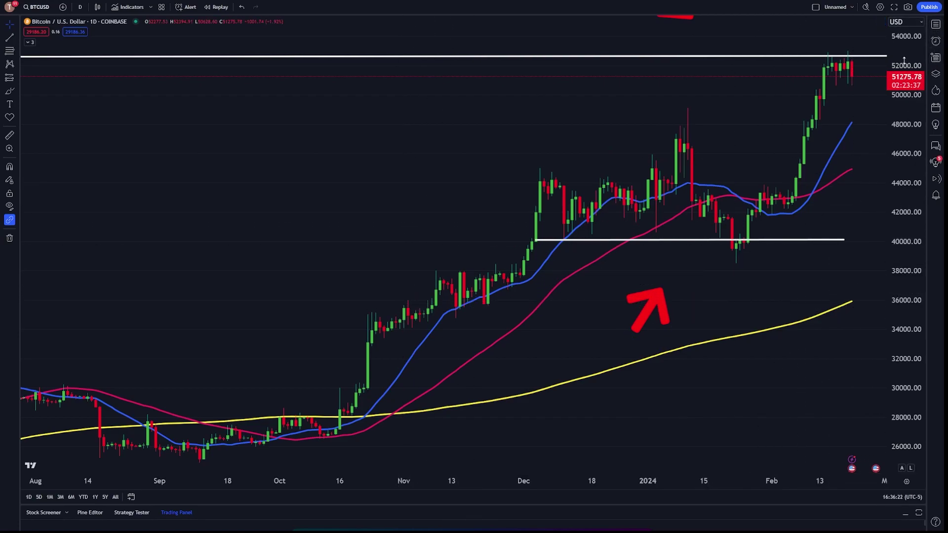
Create and save a new empty watchlist named 'Tempo List'
left_click(935, 25)
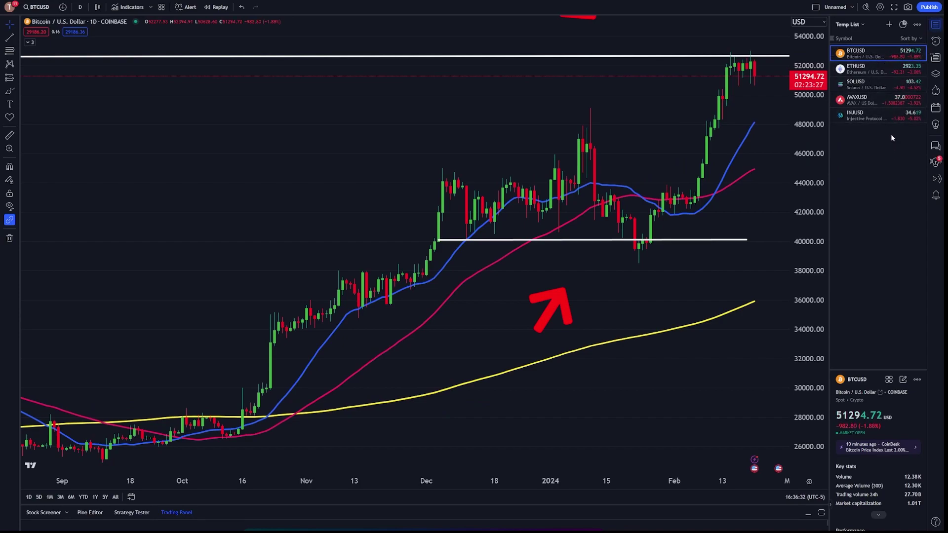
left_click(858, 25)
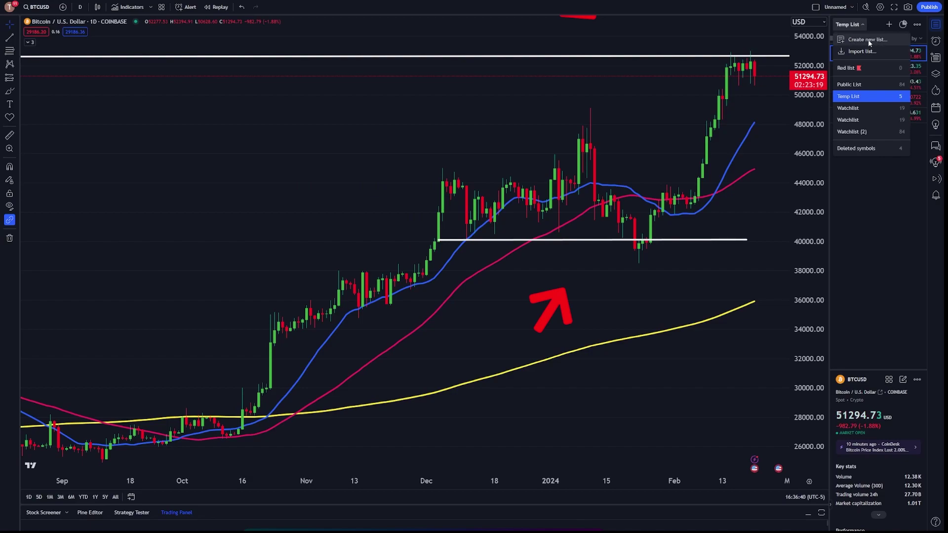
left_click(868, 41)
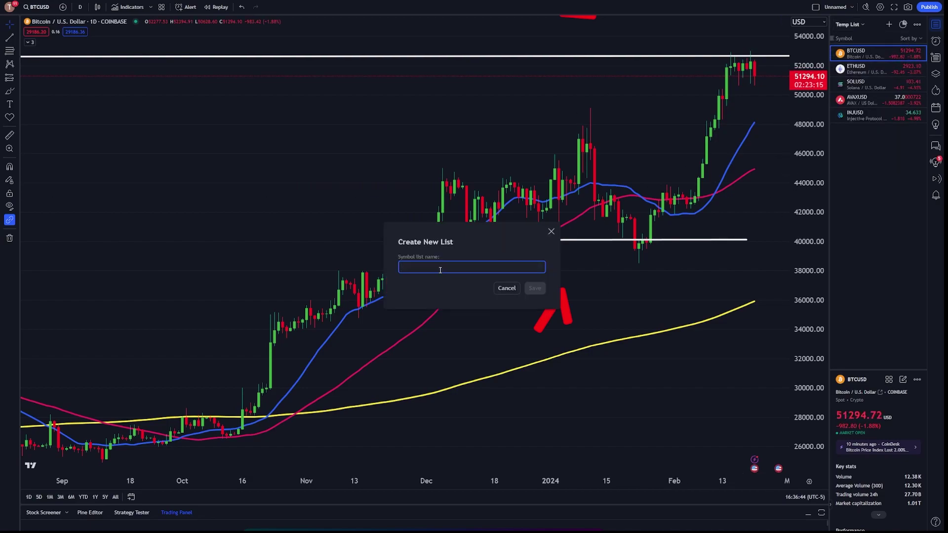
type("Tempo")
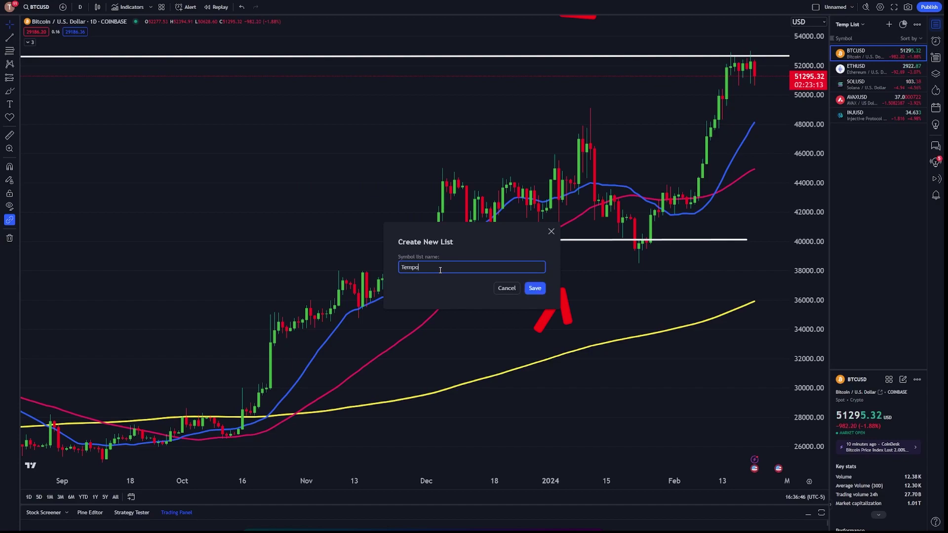
type(" List")
left_click(535, 289)
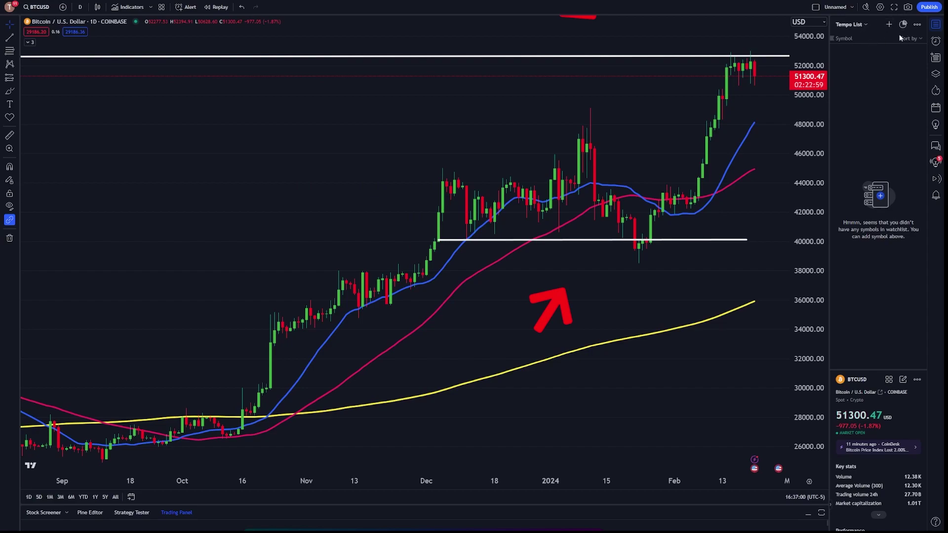
Search for BTCUSD and add the Coinbase pair to the Tempo List watchlist
left_click(890, 25)
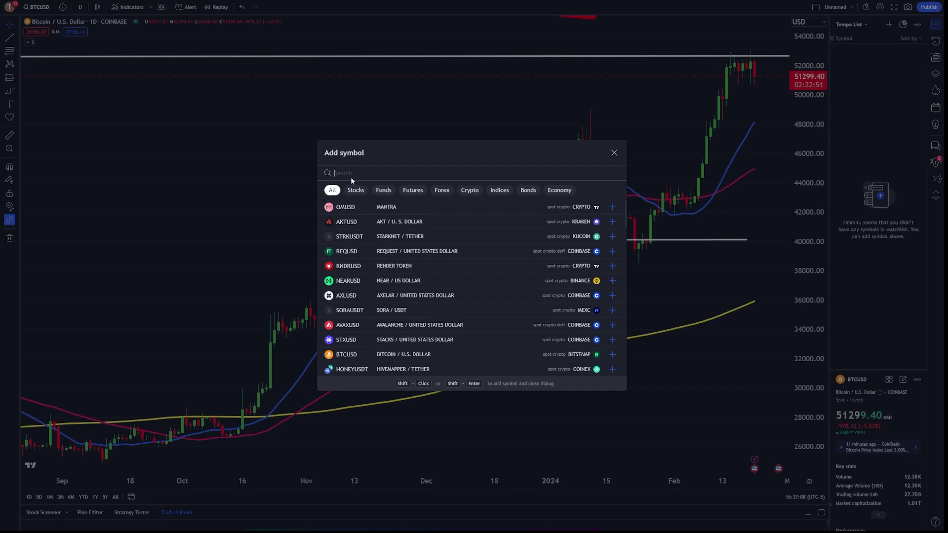
type("BITCOIN")
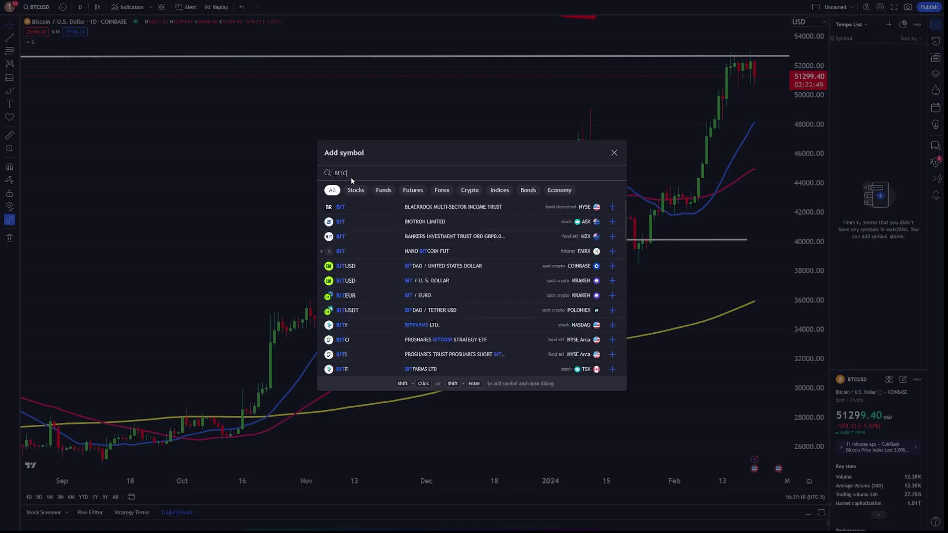
key("BackSpace")
key("BackSpace")
key("BackSpace")
key("BackSpace")
key("BackSpace")
key("BackSpace")
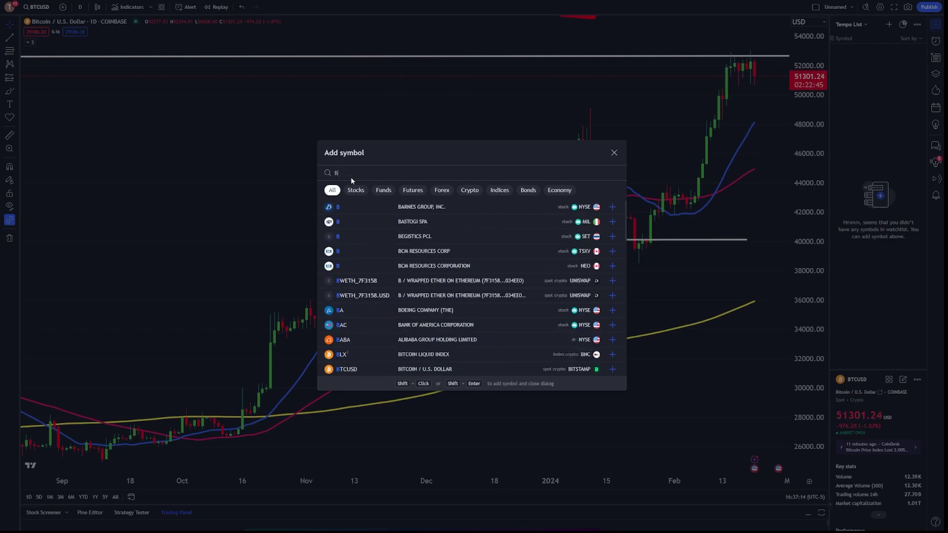
type("TC")
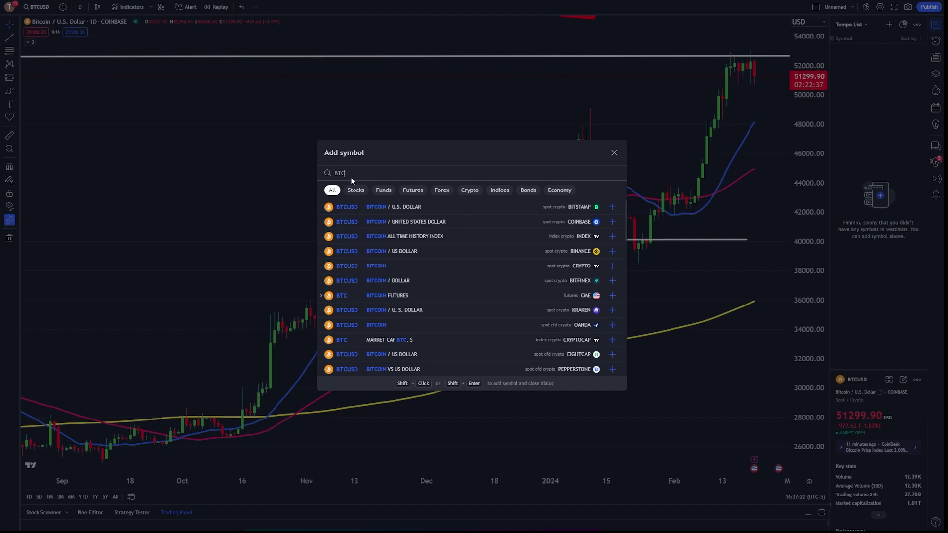
type("USD")
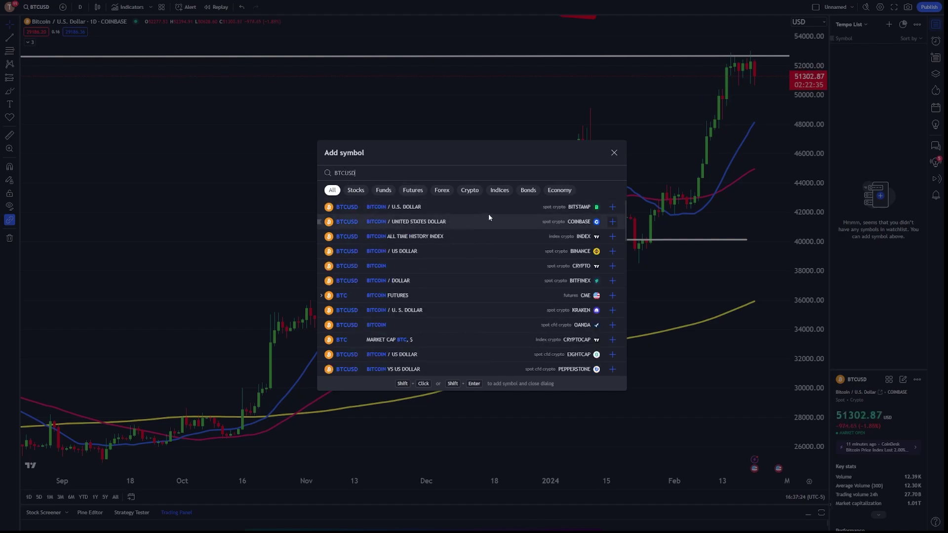
left_click(613, 222)
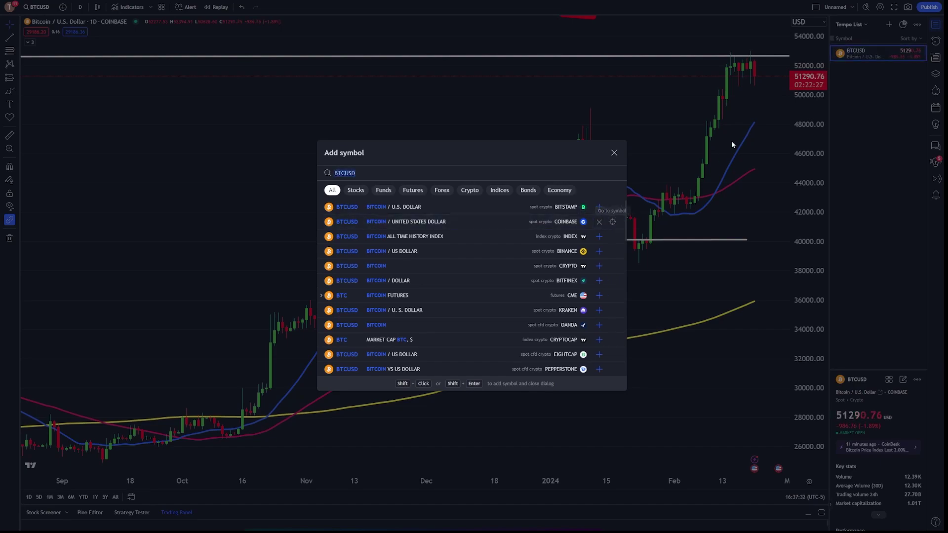
key("Escape")
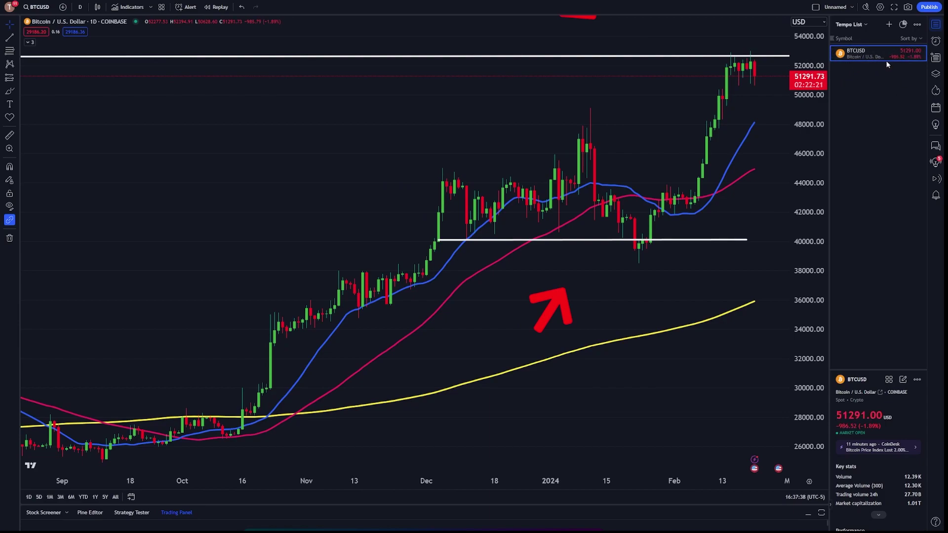
Add Coinbase ETHUSD, Coinbase SOLUSD and Binance AVAXUSD to the Tempo List
left_click(890, 24)
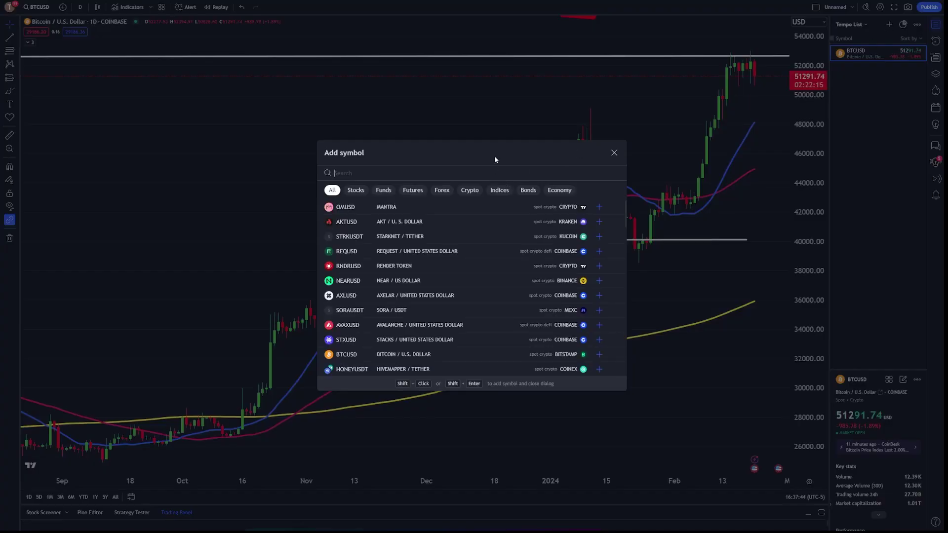
type("ETHUSD")
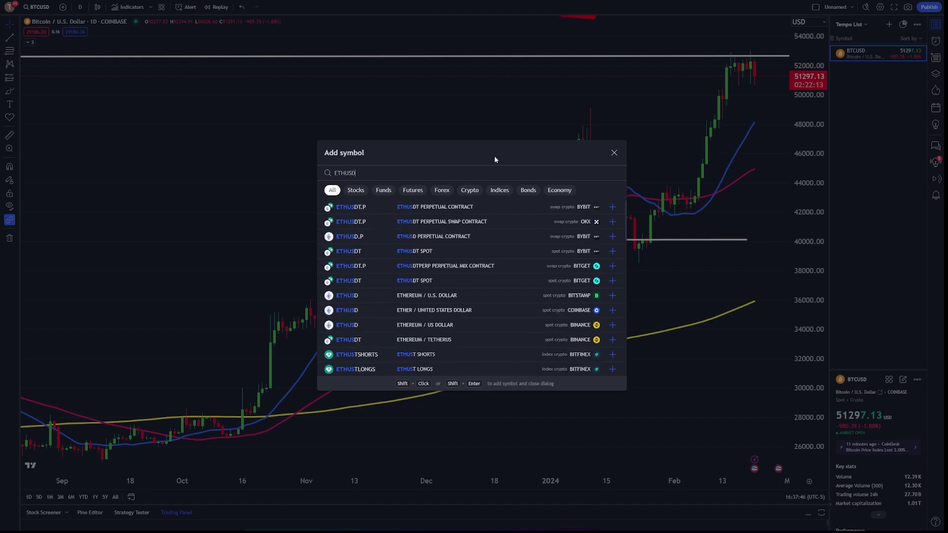
left_click(612, 221)
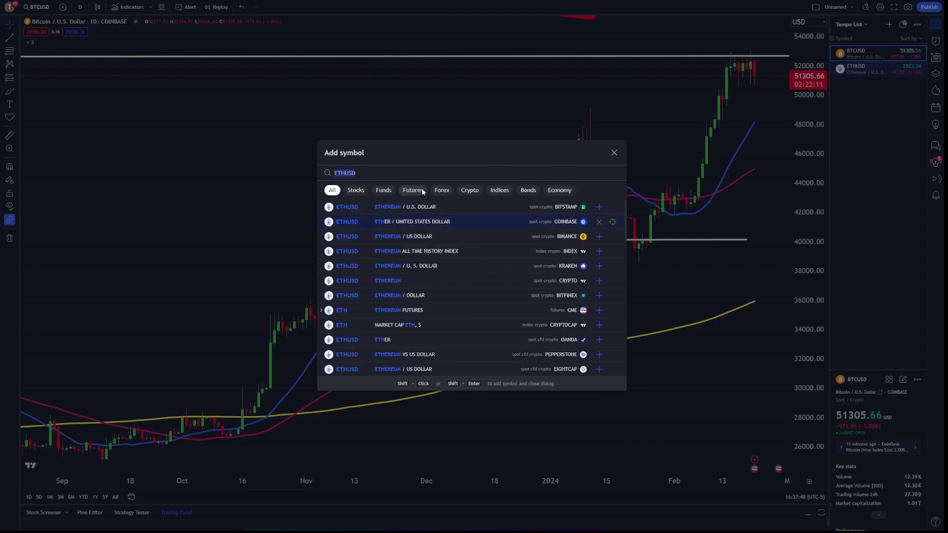
key("ctrl+a")
type("SOL")
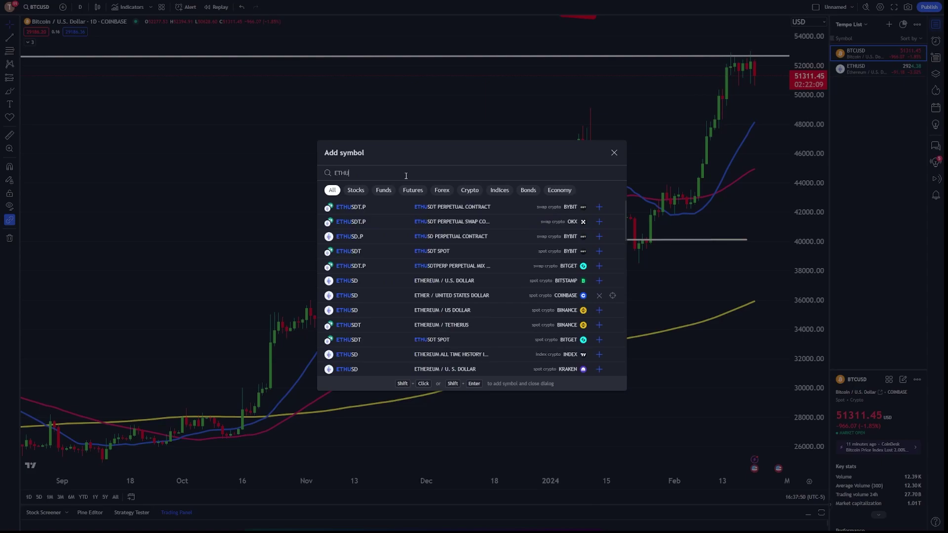
type("USD")
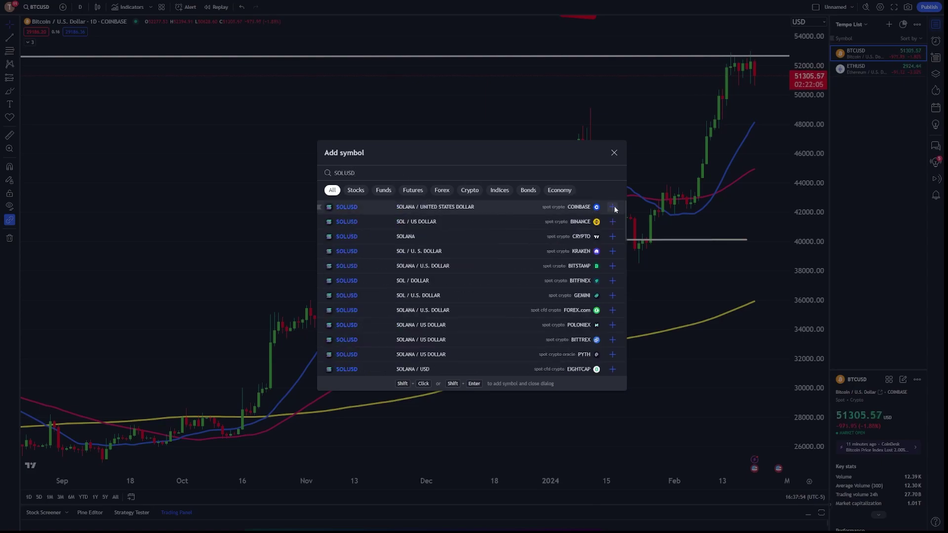
left_click(612, 207)
key("ctrl+a")
type("AVAXUSD")
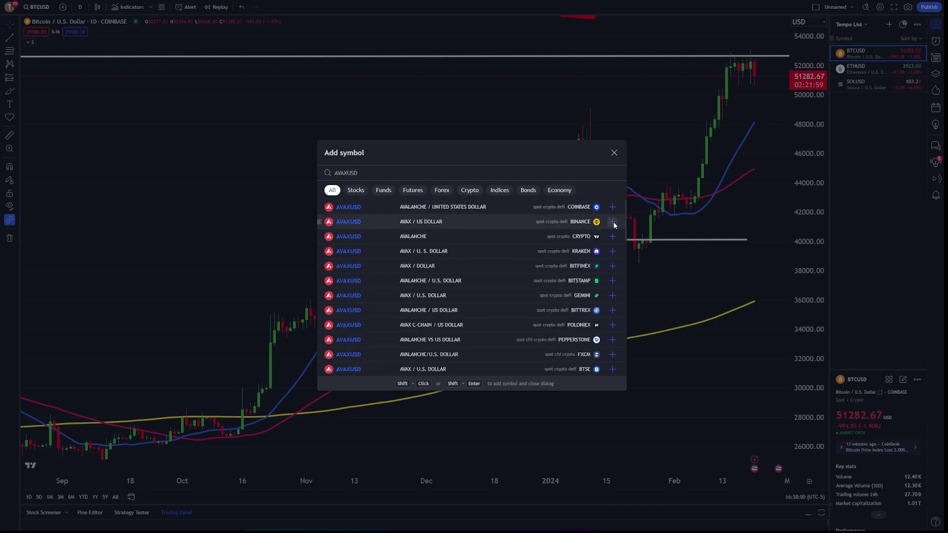
left_click(613, 222)
key("ctrl+a")
key("Escape")
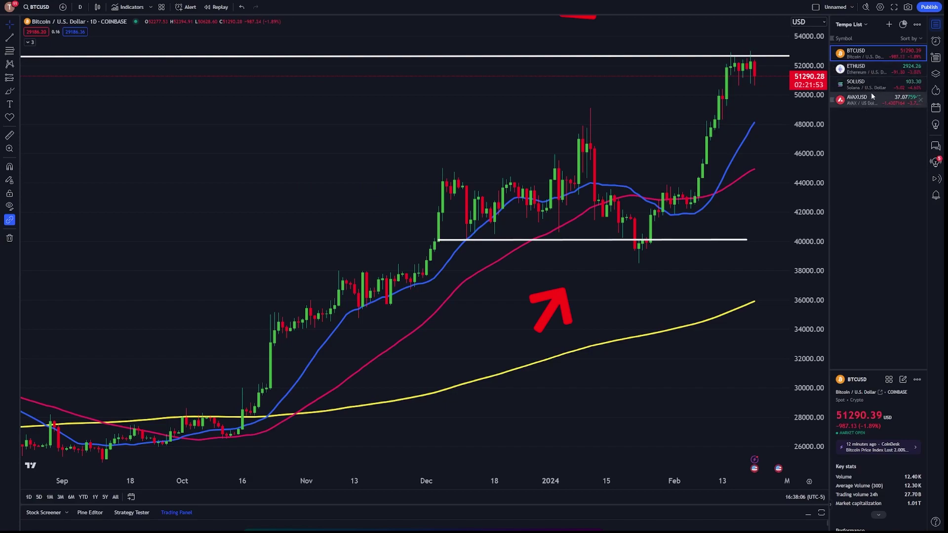
left_click(919, 39)
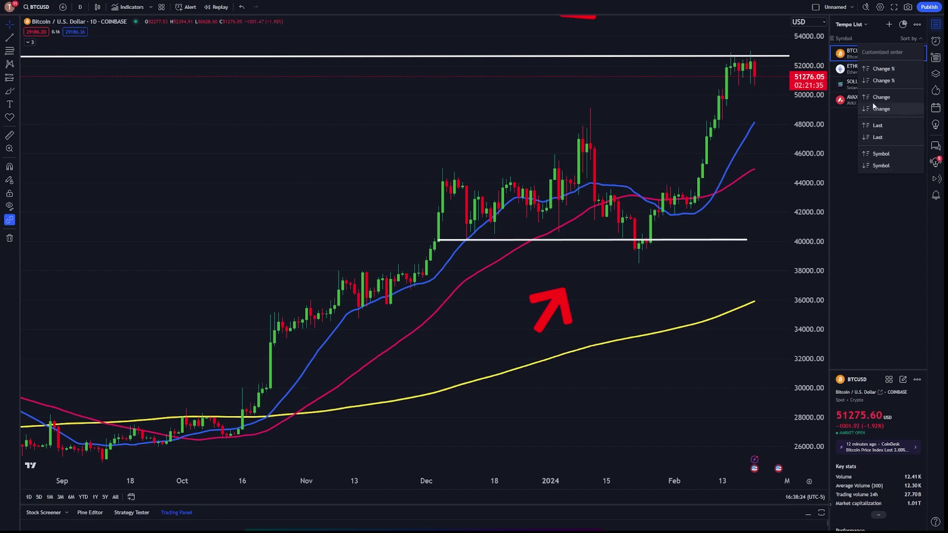
left_click(879, 72)
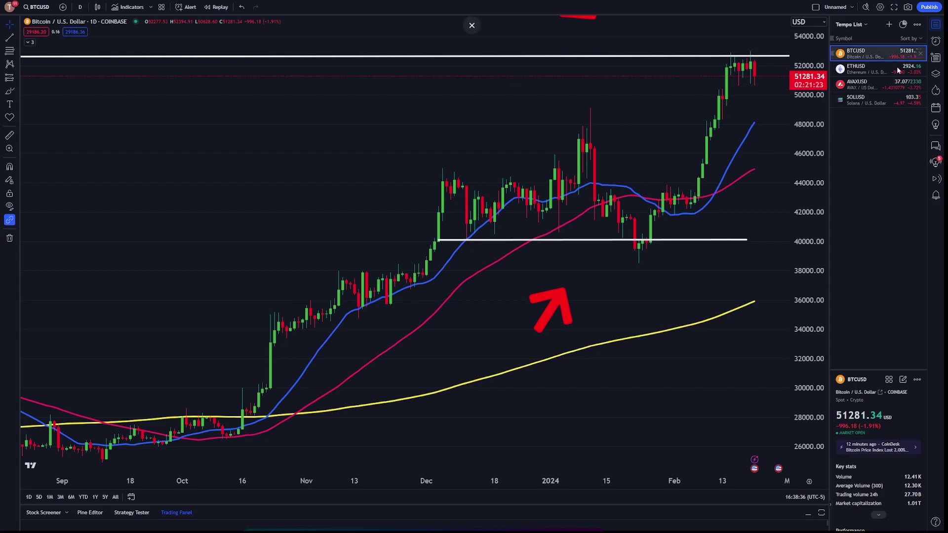
left_click(912, 38)
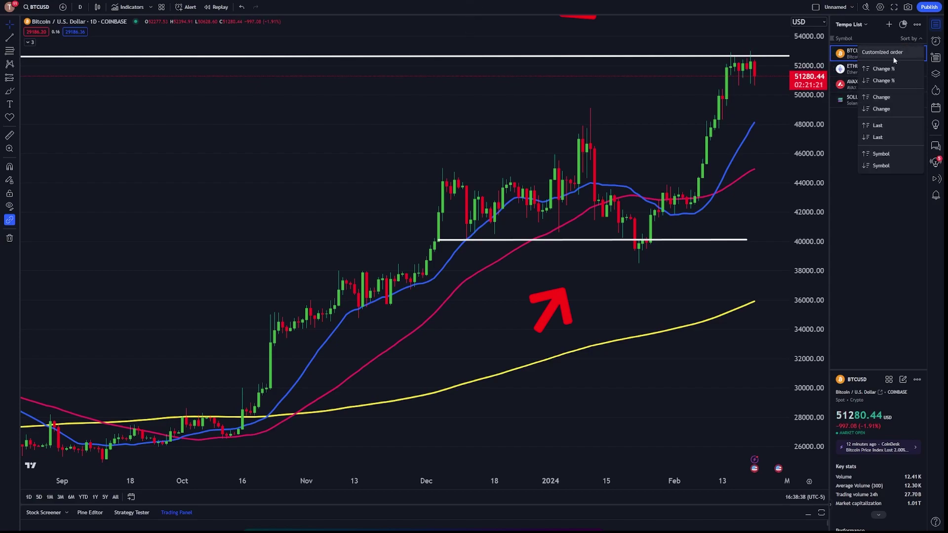
left_click(881, 108)
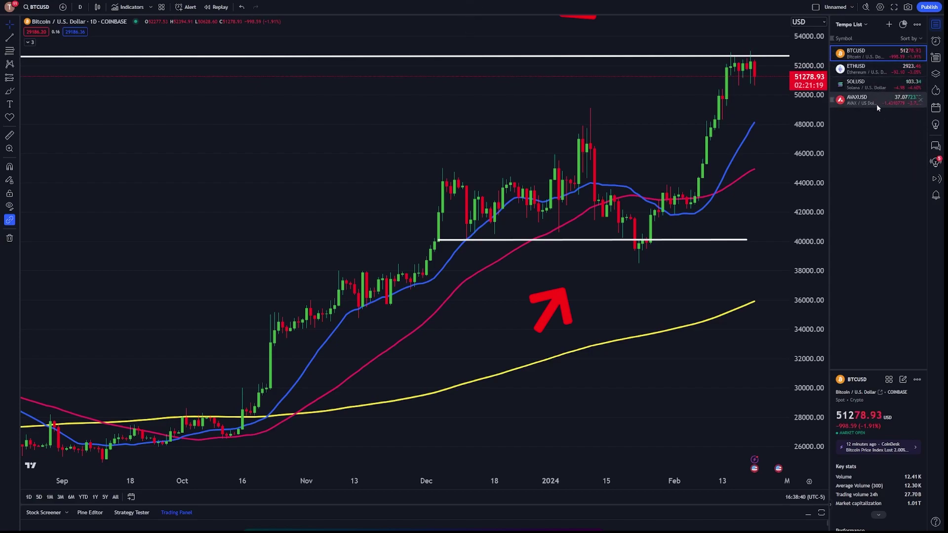
Scroll through the Tempo List overview's distribution, compare chart and news, then close it
left_click(904, 25)
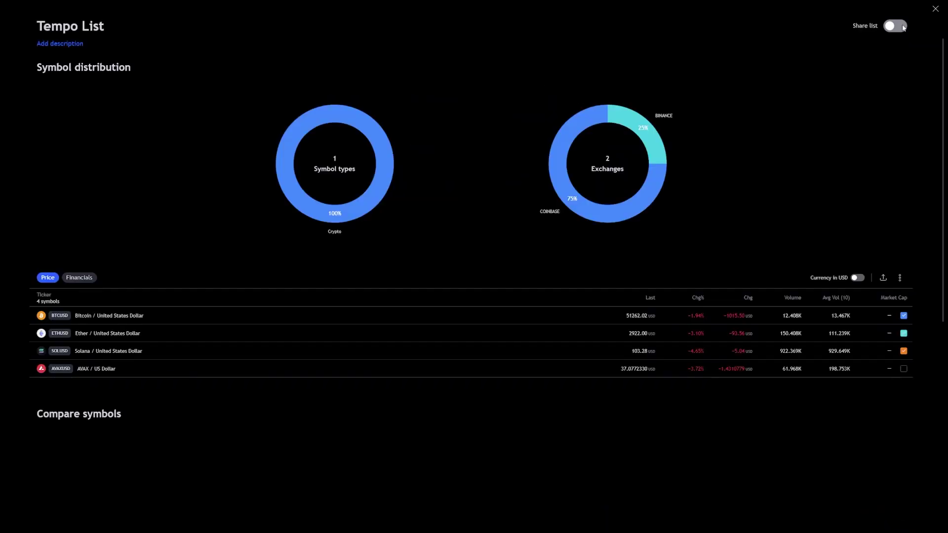
left_click(936, 8)
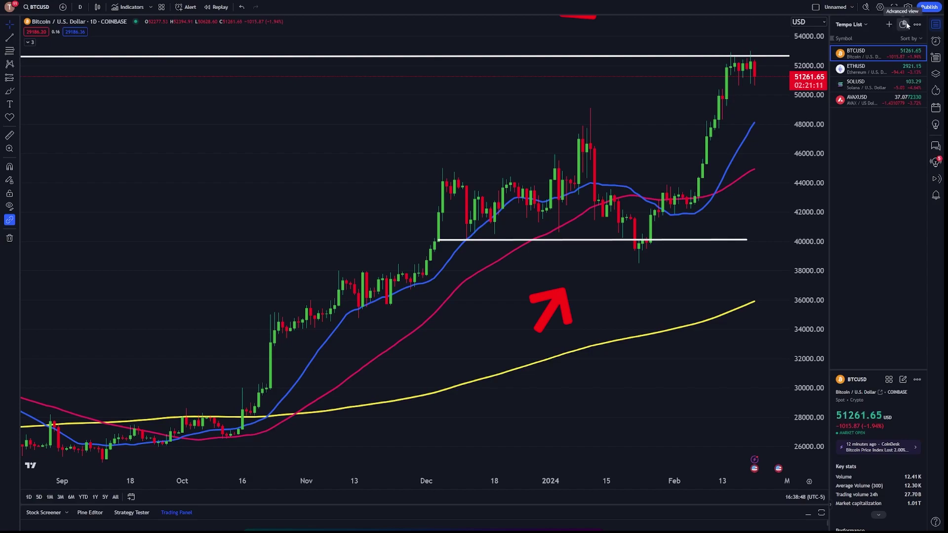
left_click(904, 25)
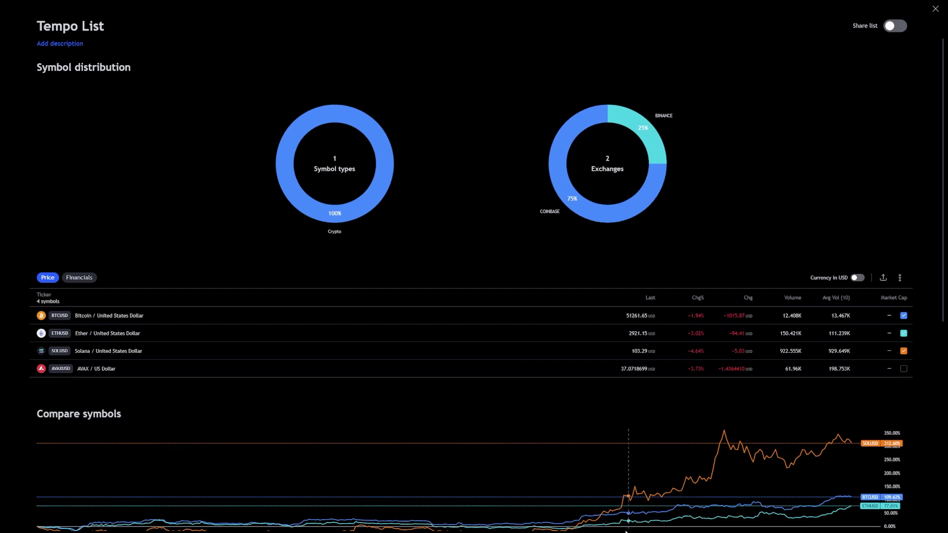
scroll(594, 510, "down", 2)
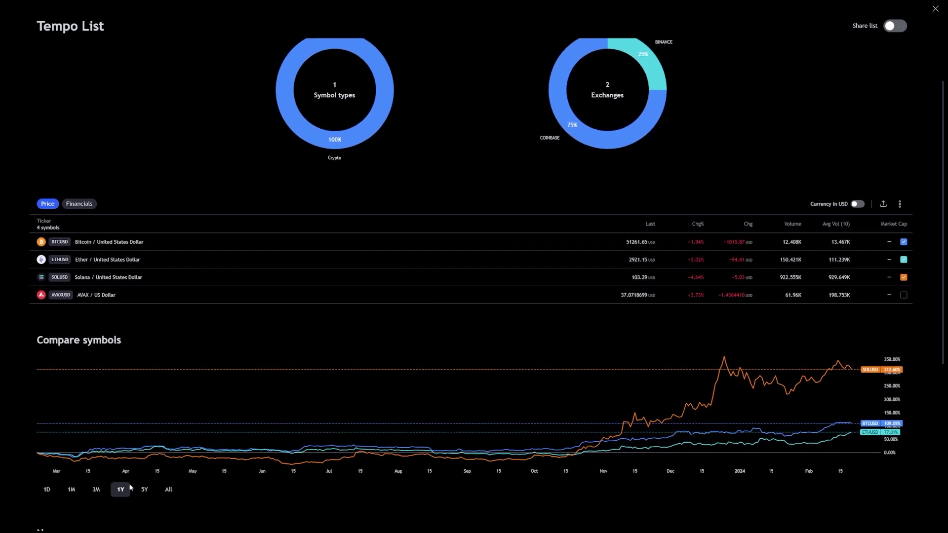
scroll(130, 487, "down", 3)
scroll(333, 459, "down", 3)
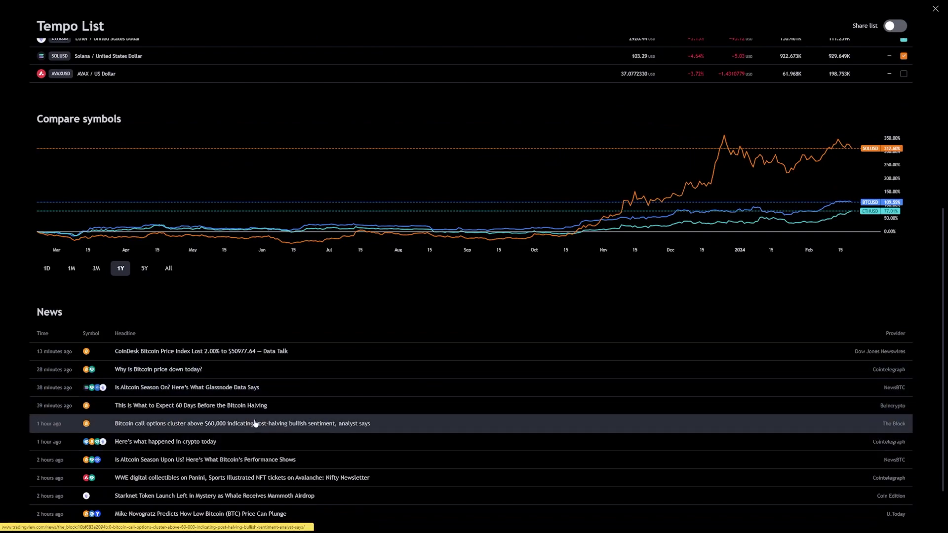
scroll(252, 428, "down", 2)
scroll(435, 444, "up", 4)
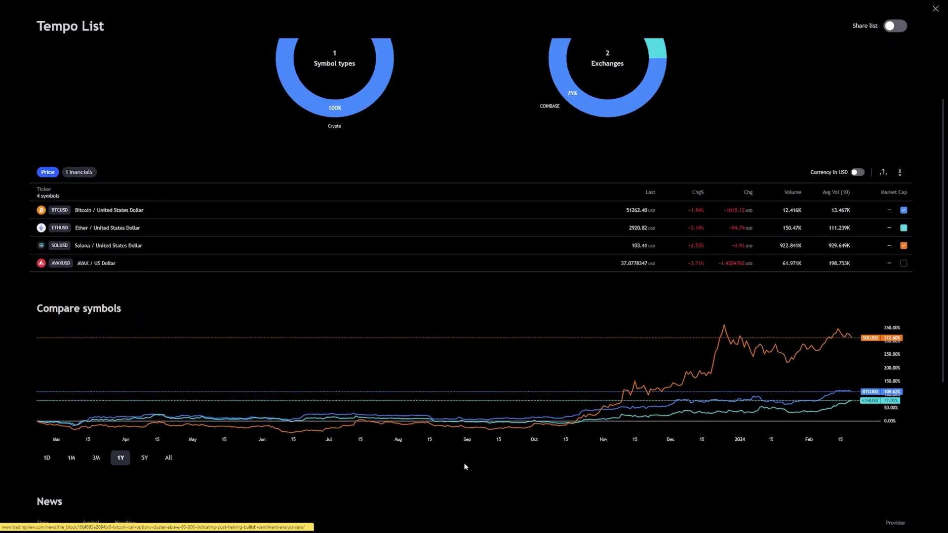
scroll(464, 464, "up", 2)
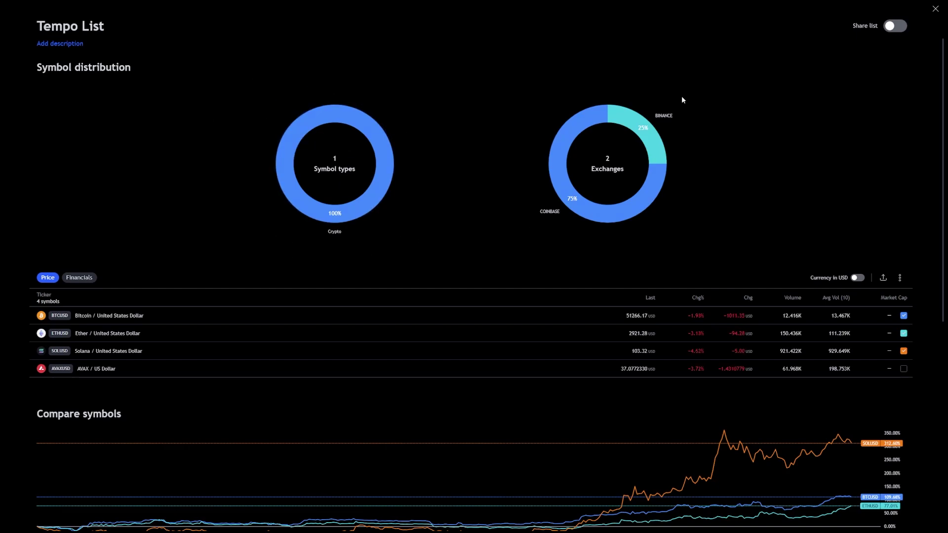
left_click(934, 9)
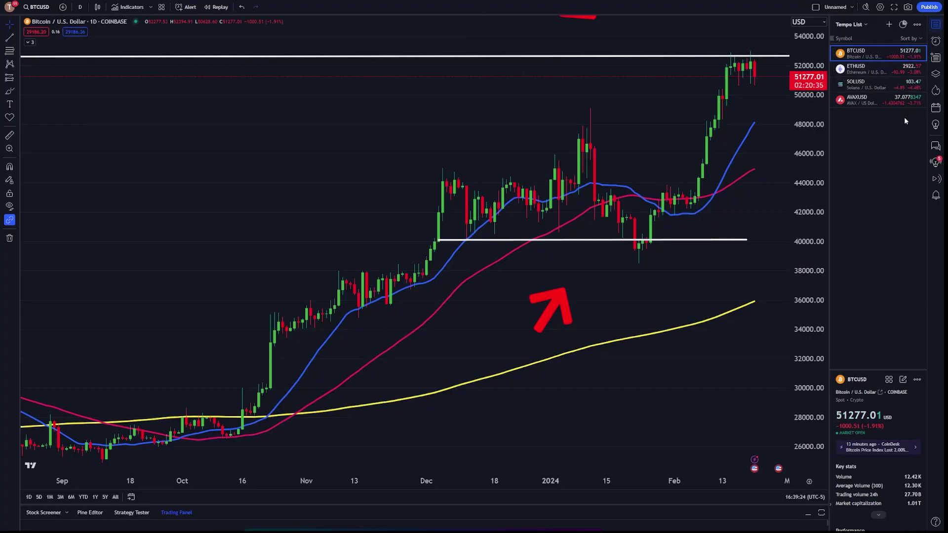
Toggle Table view on and off, then switch on Share list and copy the link
left_click(916, 26)
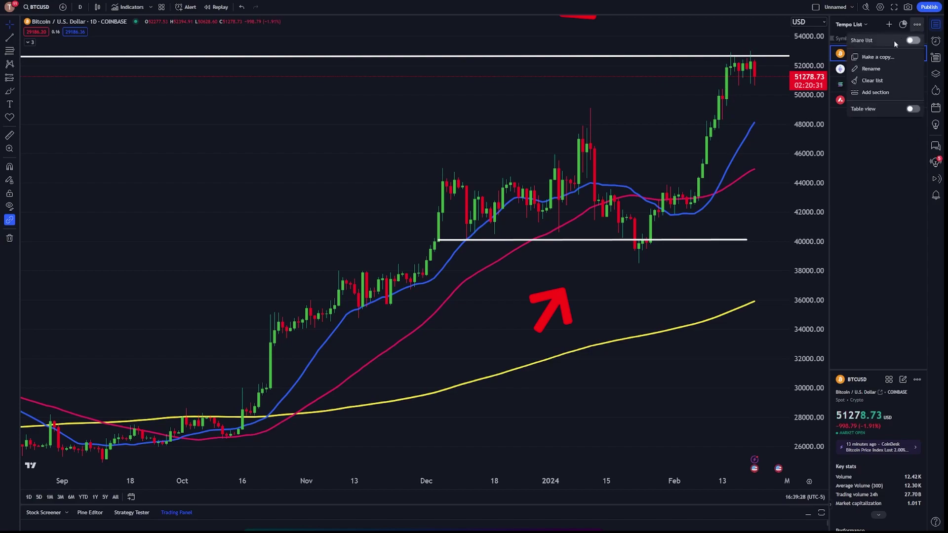
left_click(925, 113)
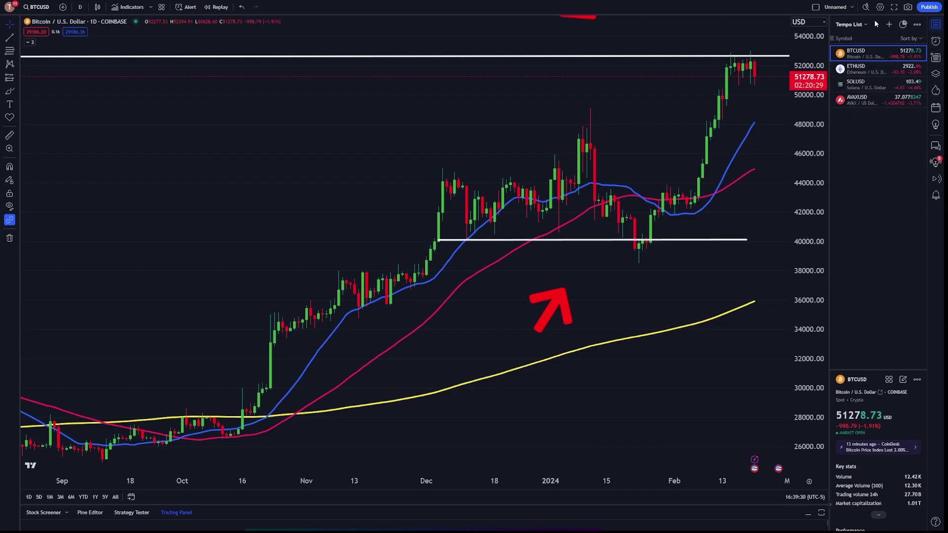
left_click(913, 24)
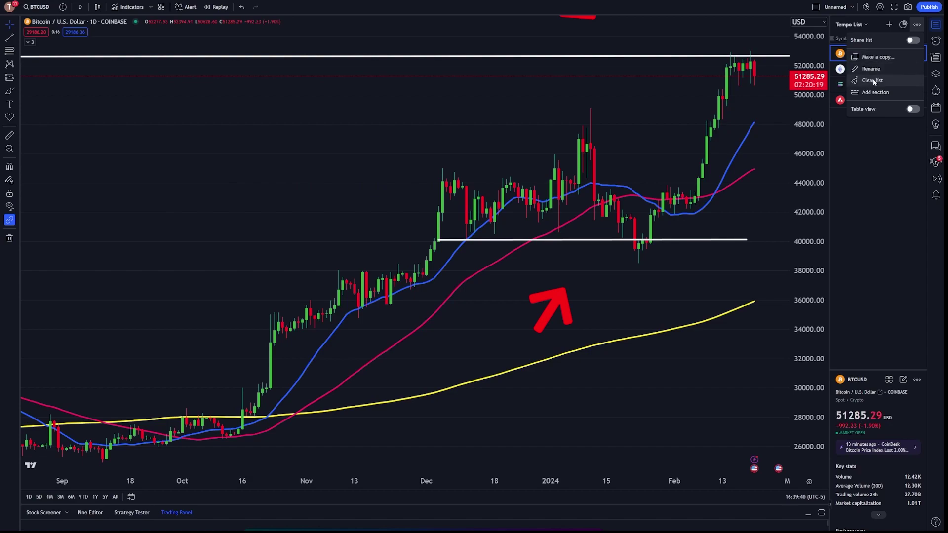
left_click(913, 110)
left_click(914, 111)
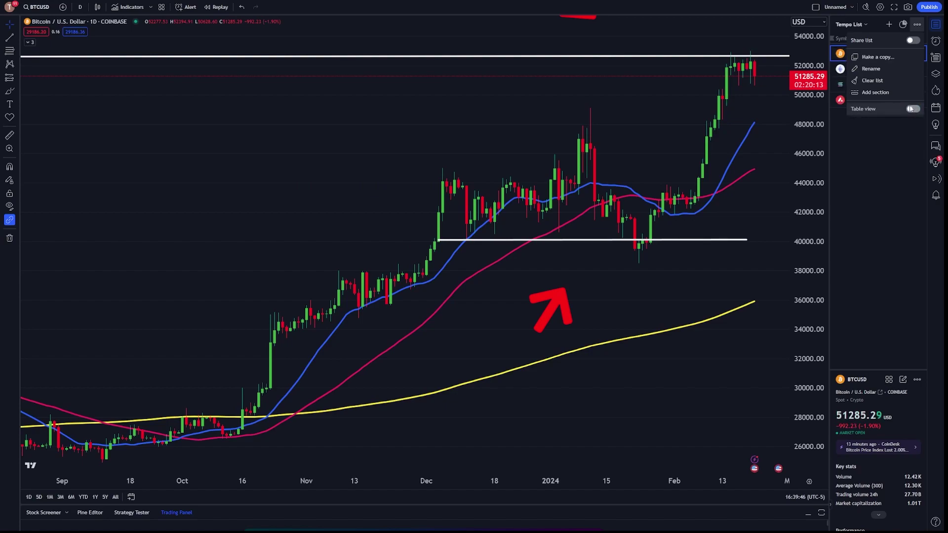
left_click(912, 42)
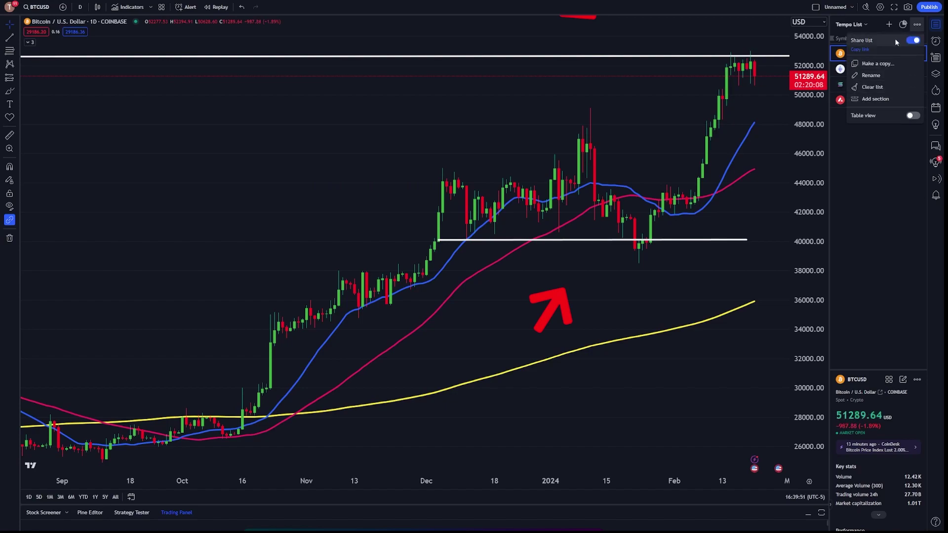
left_click(867, 50)
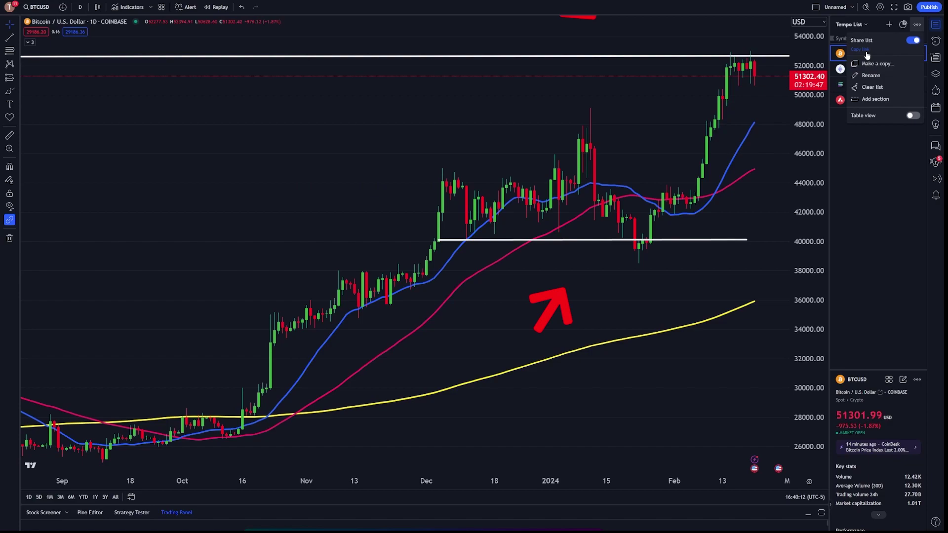
Open the SOLUSD chart from the Tempo List
left_click(842, 181)
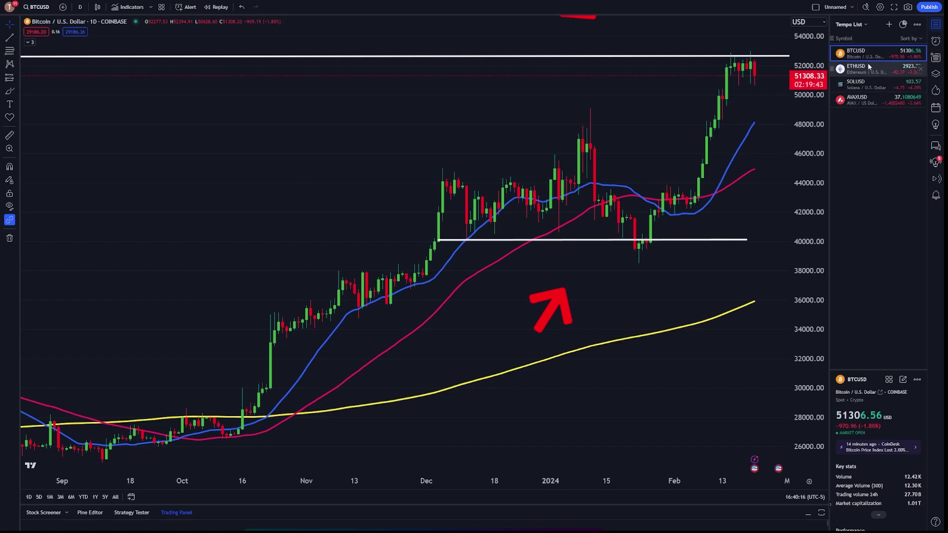
left_click(868, 81)
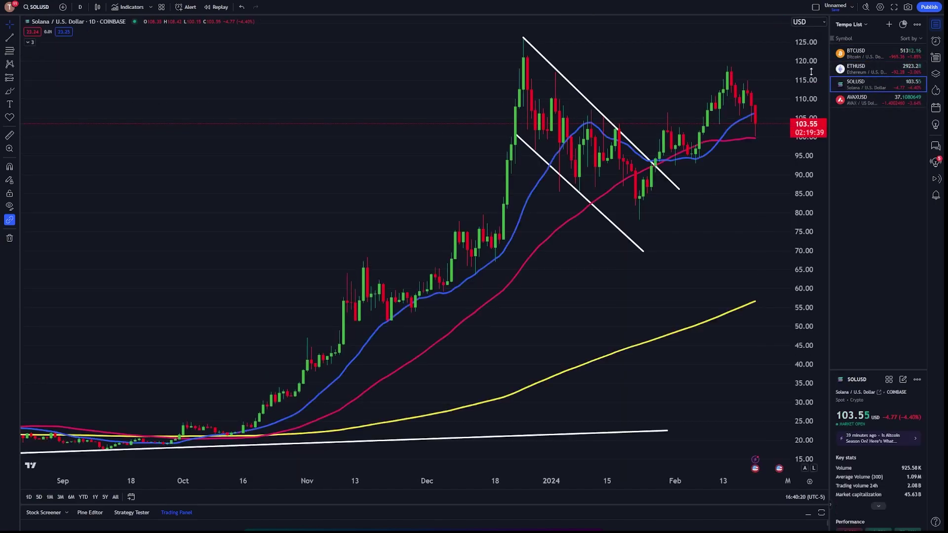
scroll(878, 389, "down", 2)
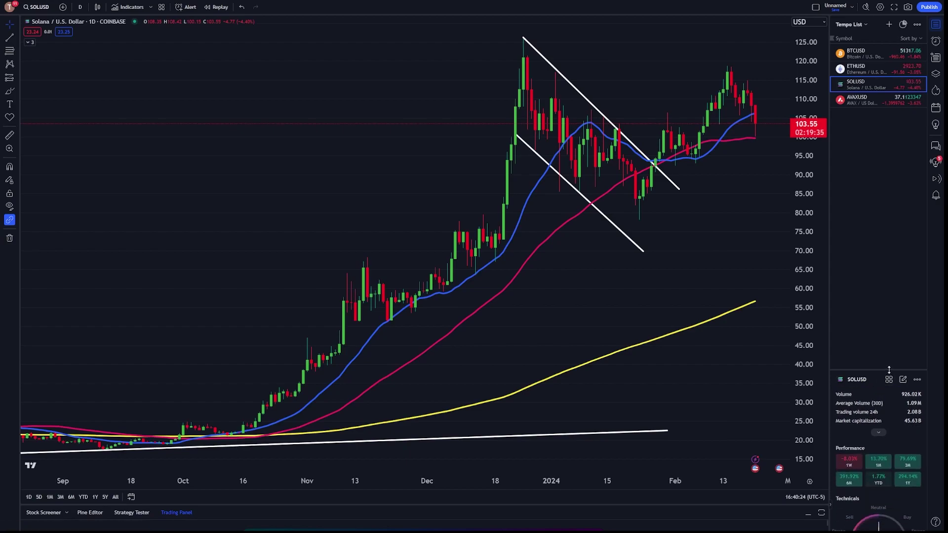
Enlarge the SOLUSD details panel and scroll through Solana's key stats and performance
left_click_drag(884, 370, 911, 228)
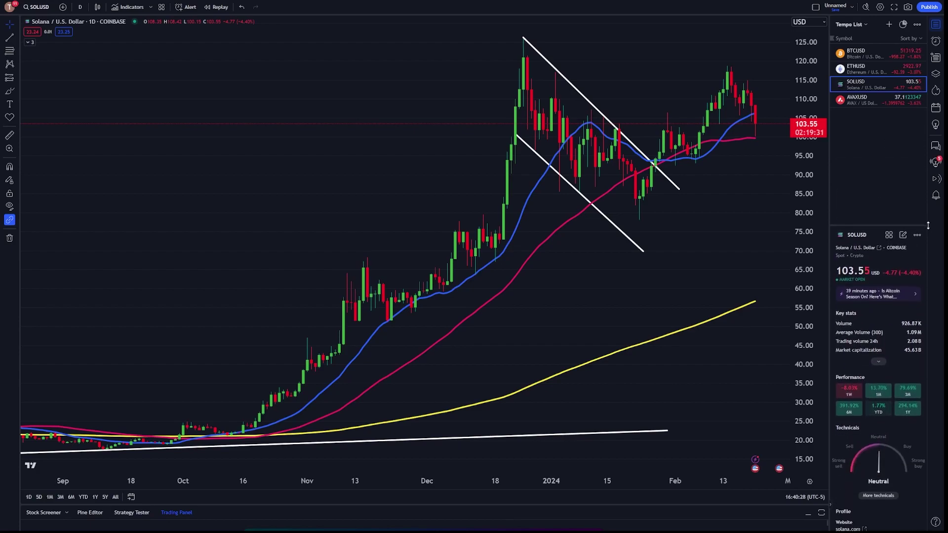
scroll(888, 319, "down", 1)
scroll(888, 319, "up", 1)
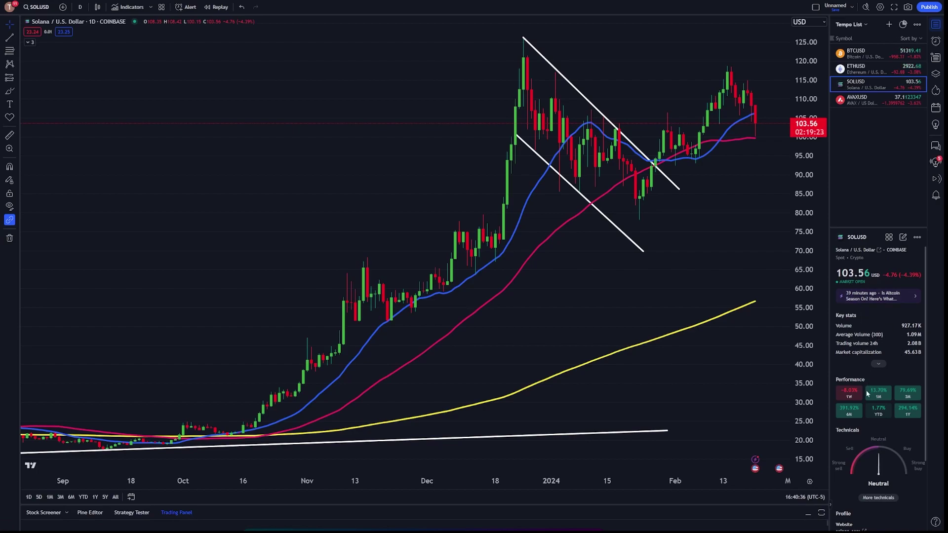
scroll(869, 390, "down", 2)
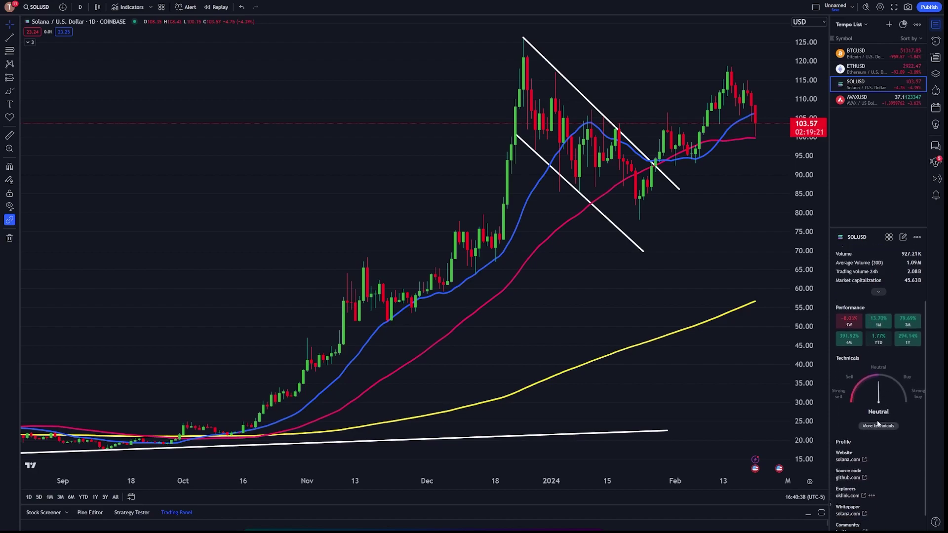
scroll(875, 424, "down", 1)
scroll(894, 377, "up", 3)
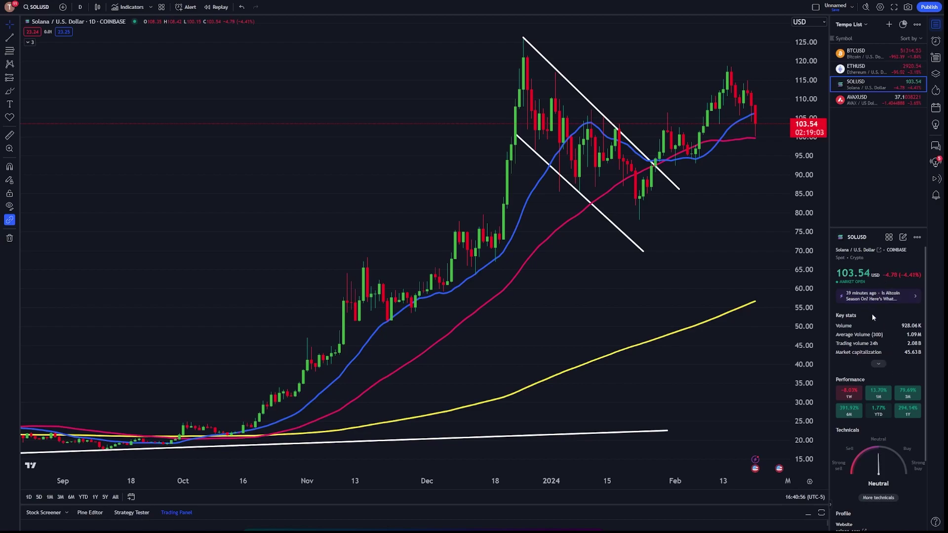
Shrink the SOLUSD details panel, pan the chart, and hide then reshow the watchlist
left_click_drag(872, 228, 855, 389)
scroll(748, 208, "up", 3)
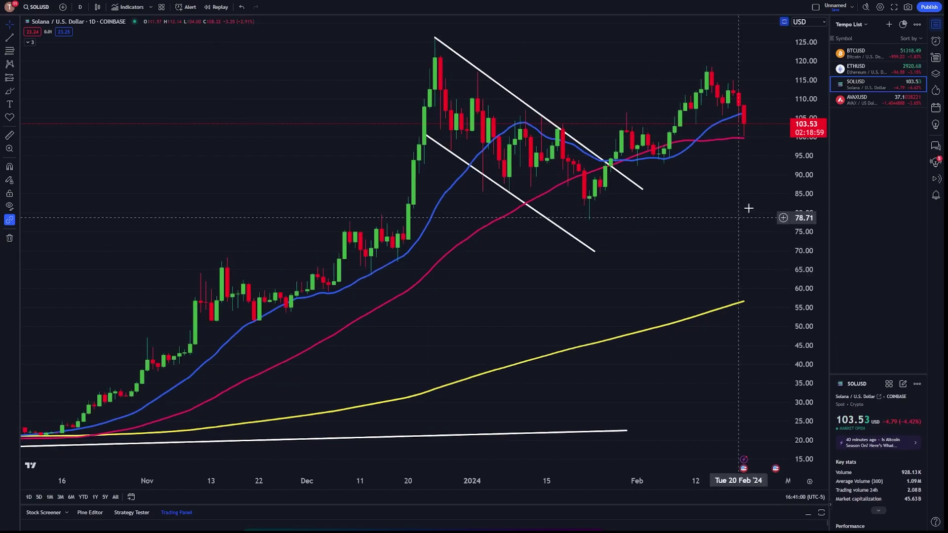
left_click_drag(748, 208, 735, 234)
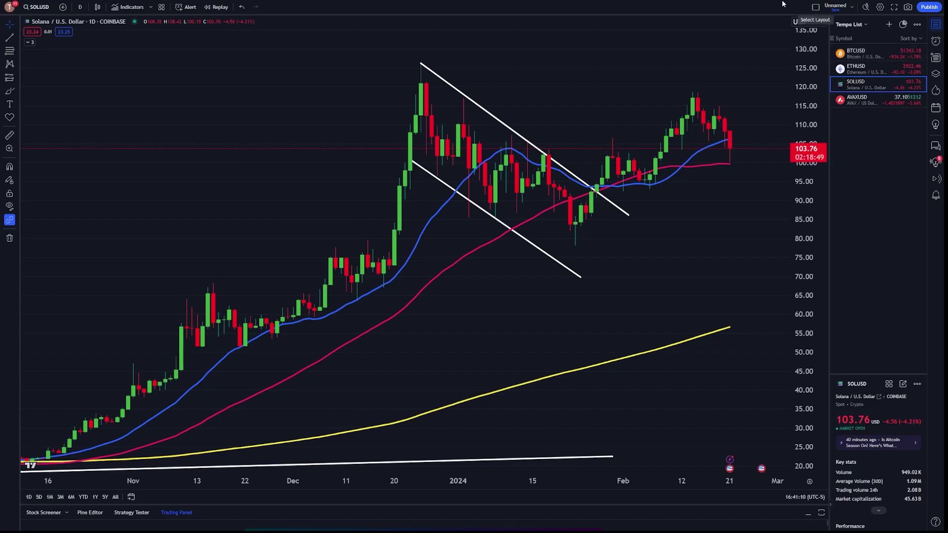
left_click(936, 24)
left_click(935, 24)
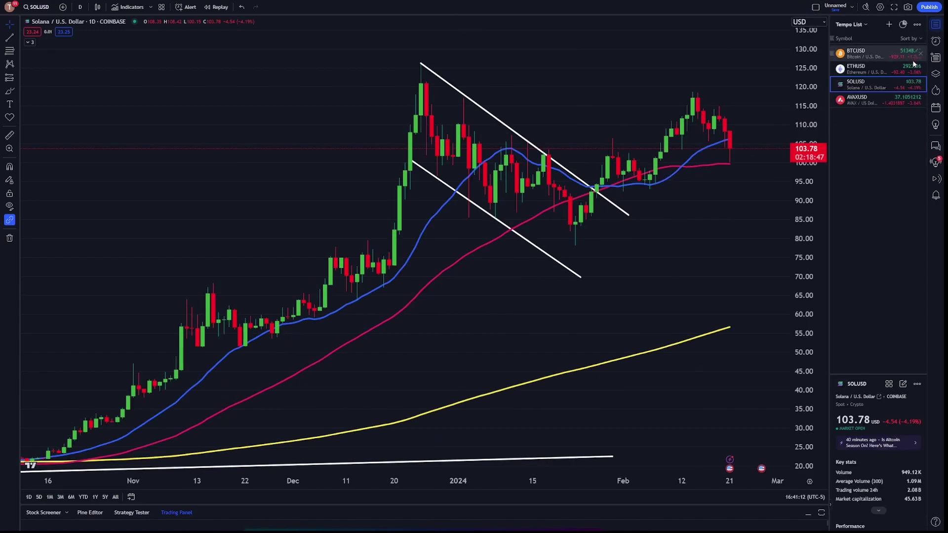